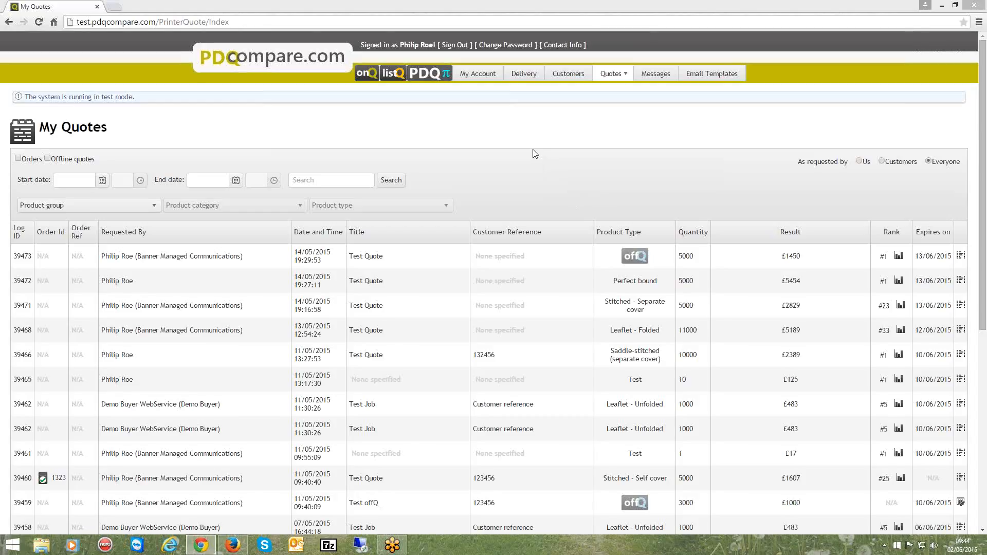
Add a delivery package type named Special with a weight of 0.5 kg
click(523, 75)
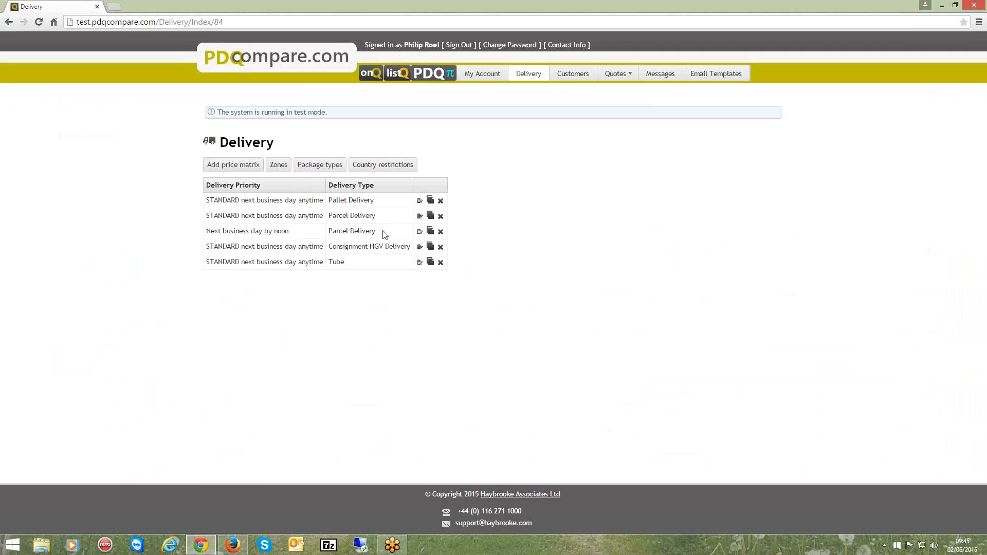
click(318, 167)
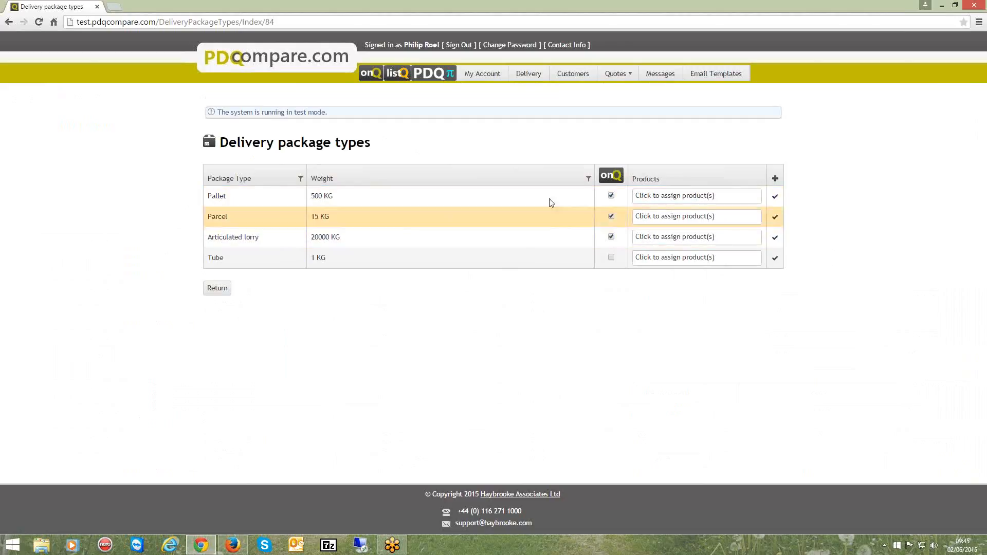
click(776, 181)
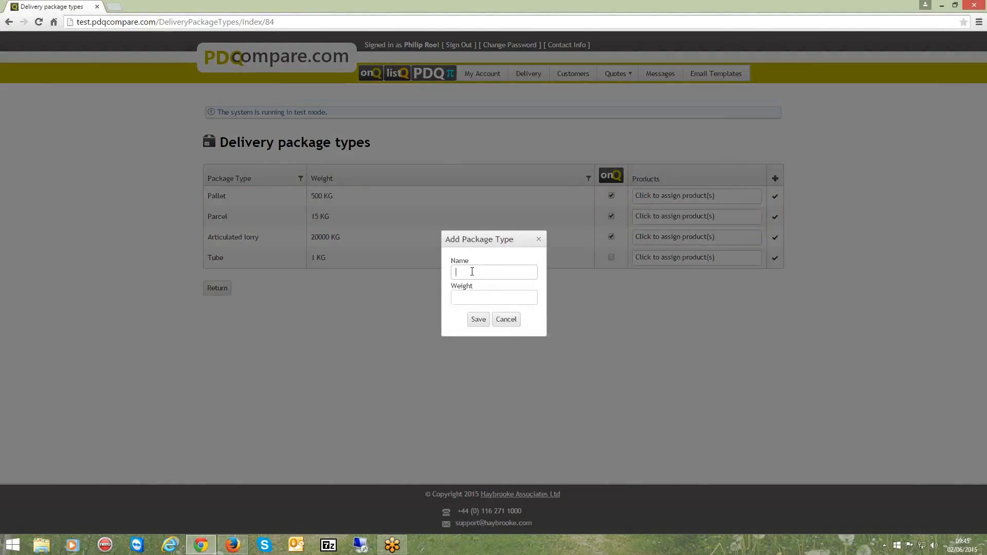
text(Special)
text(5)
click(478, 319)
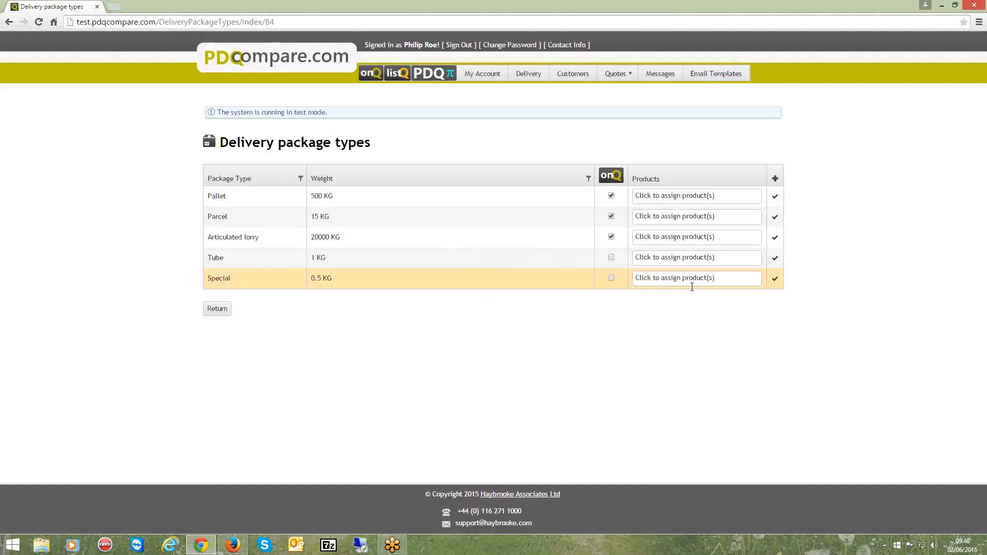
Assign the Test product to the Tube and Special package types, and return to the delivery overview
click(674, 257)
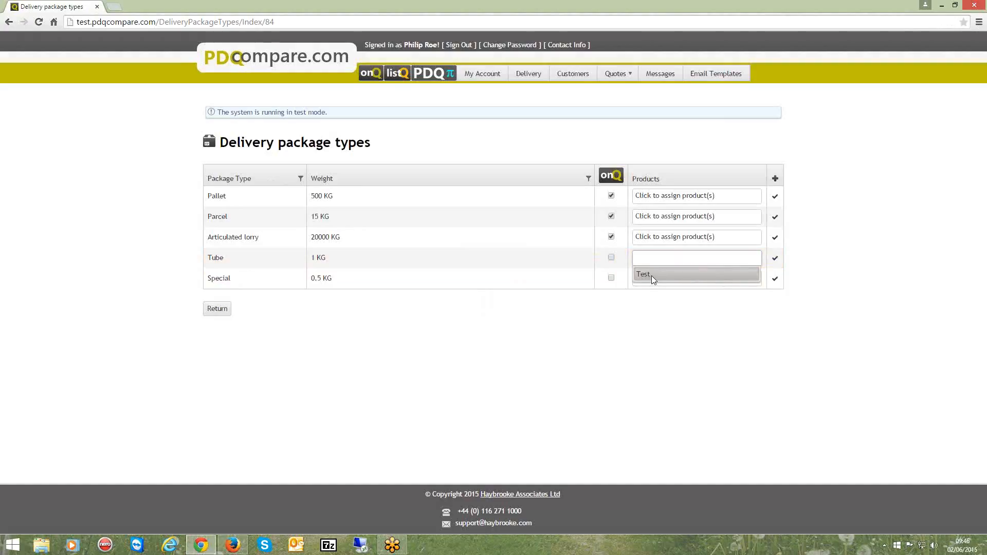
click(651, 275)
click(659, 279)
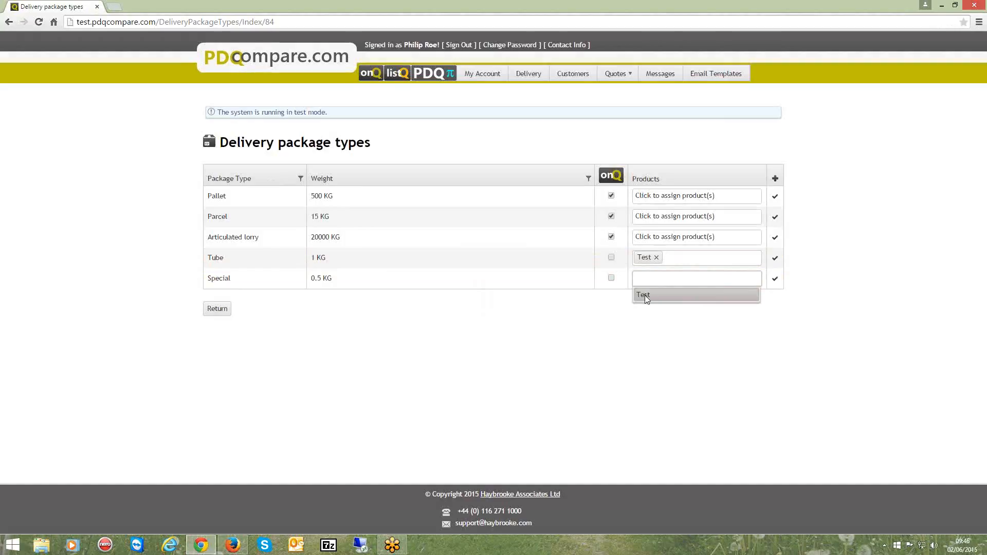
click(645, 294)
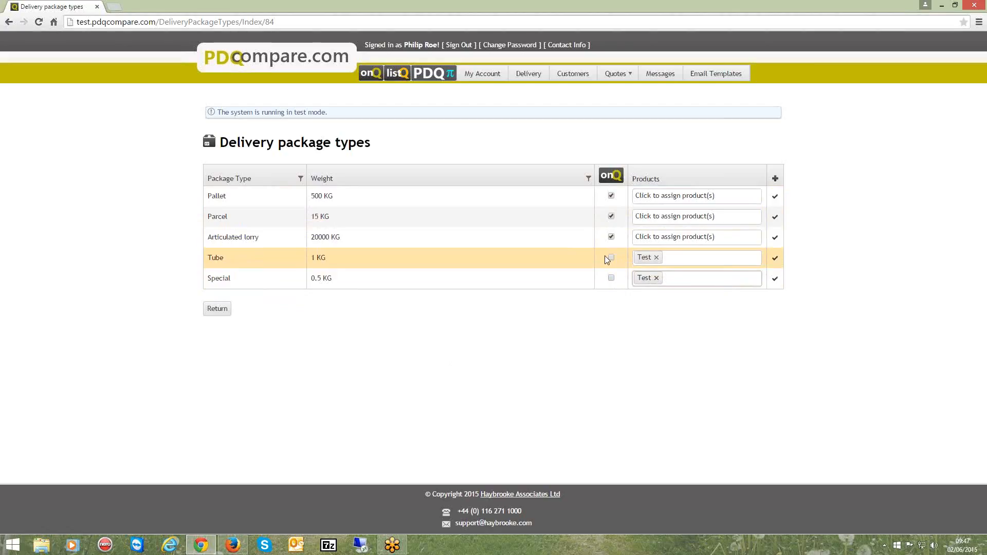
click(611, 236)
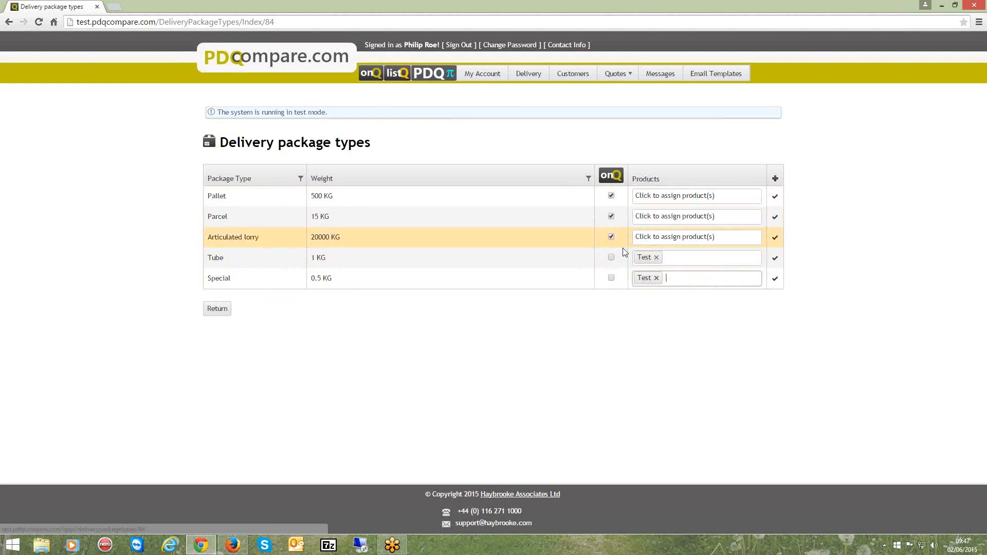
click(221, 313)
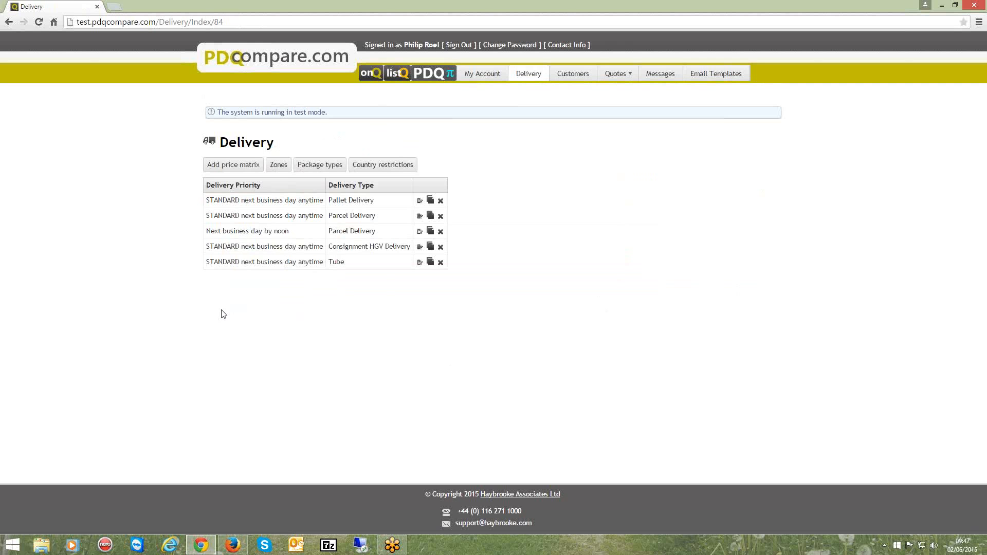
Open the delivery zones and choose Special as the delivery type
click(278, 165)
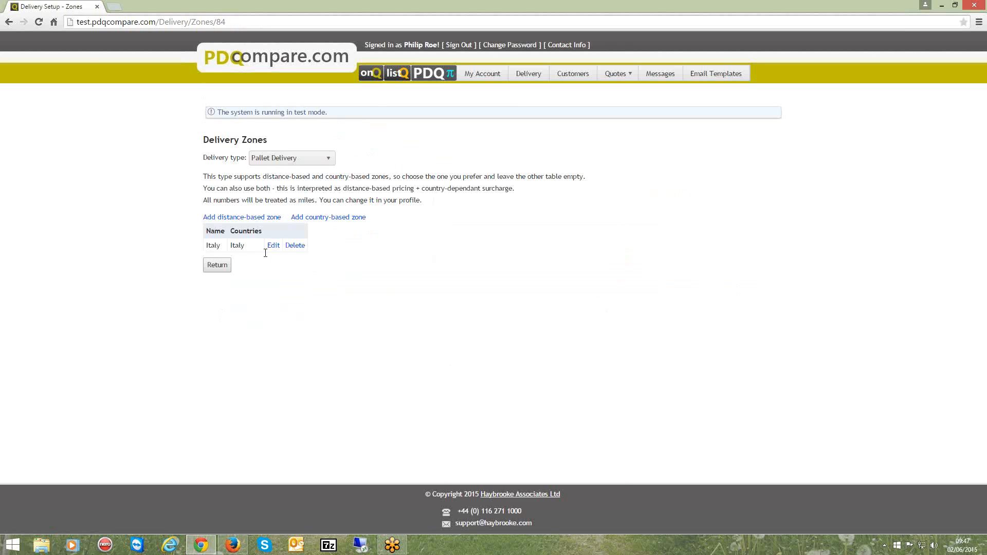
click(331, 160)
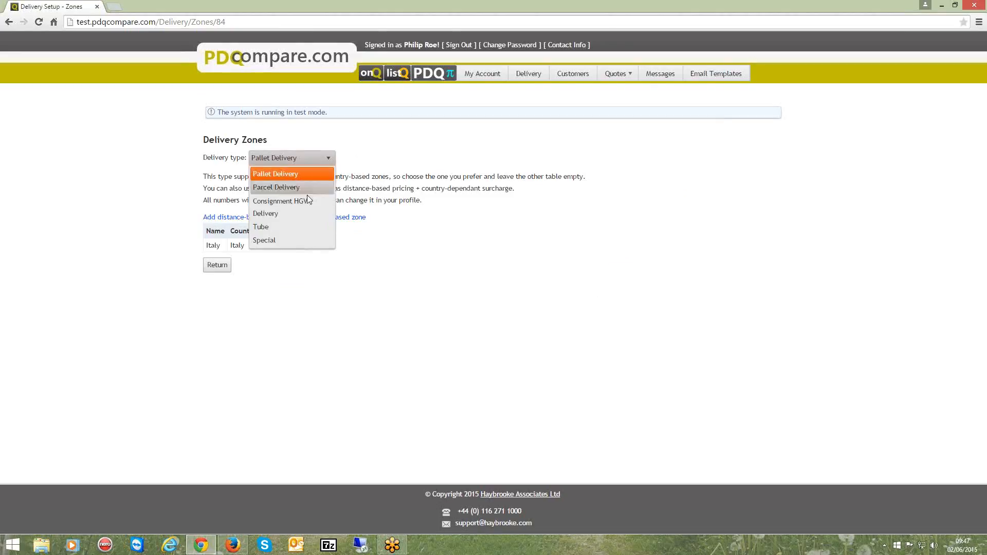
click(288, 240)
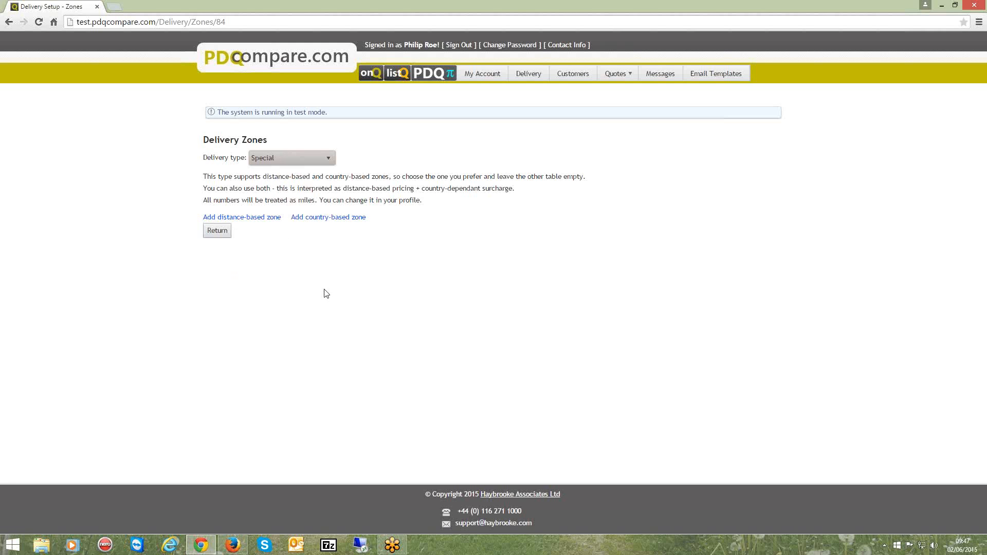
click(257, 224)
click(496, 283)
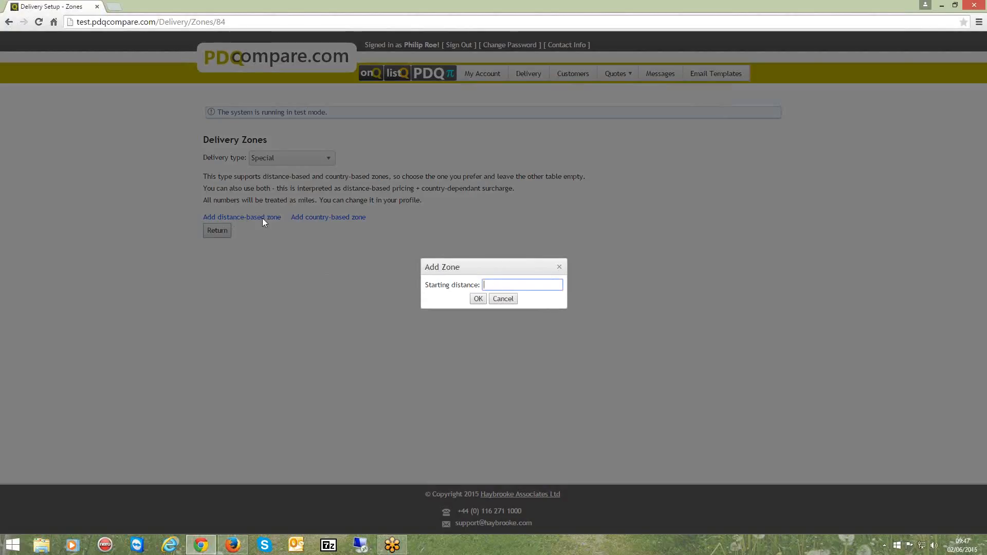
click(504, 299)
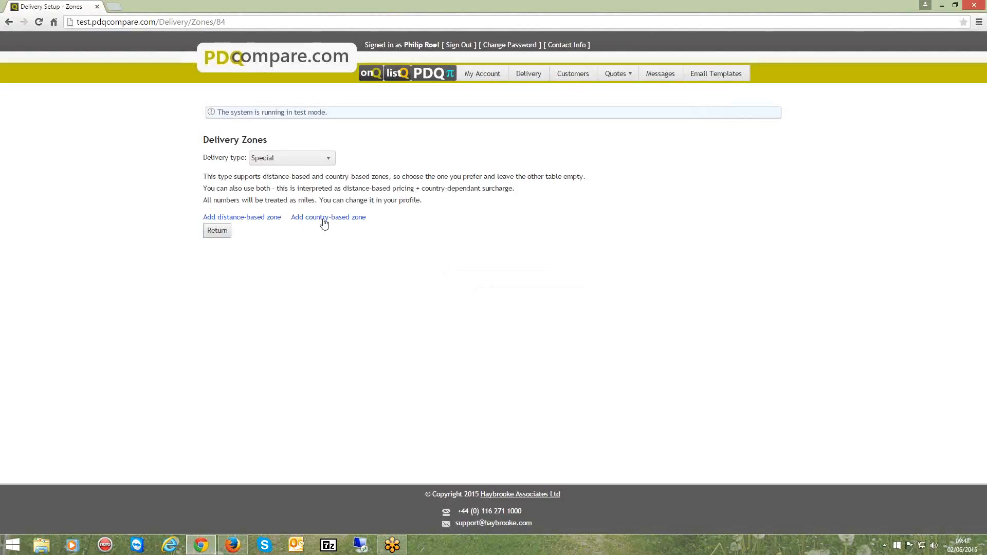
Start a country-based zone named UK for Special deliveries and include England in its countries
click(462, 276)
text(UK)
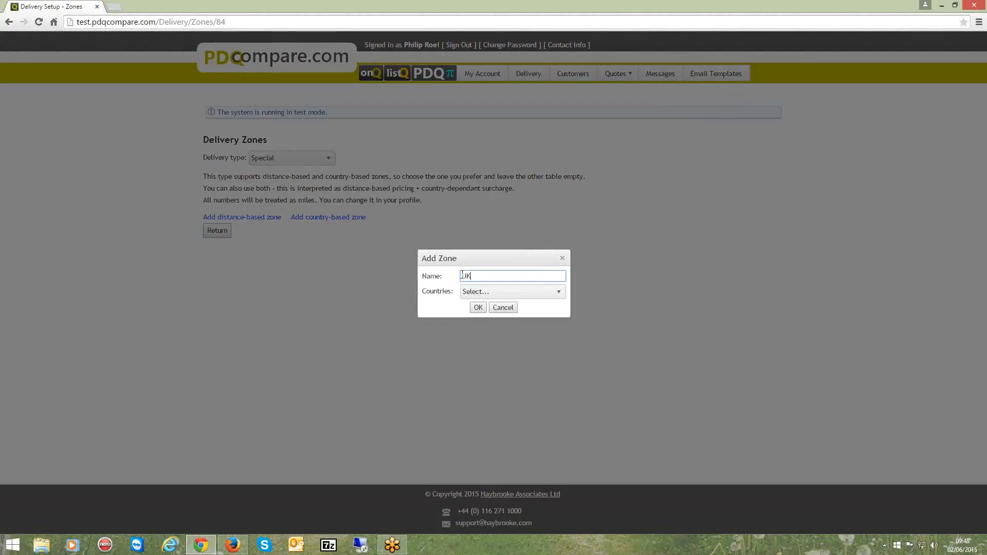
click(483, 292)
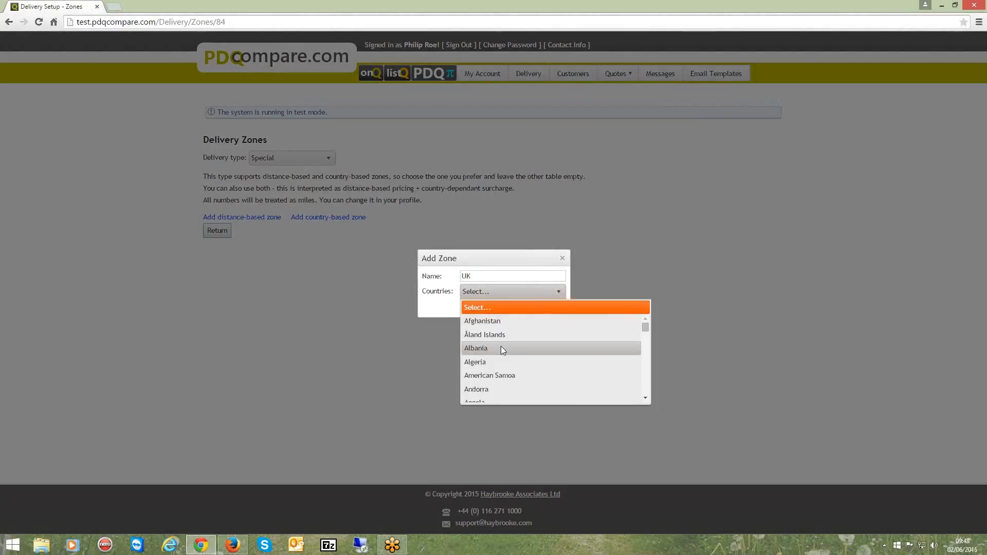
key(e)
drag(646, 341, 650, 399)
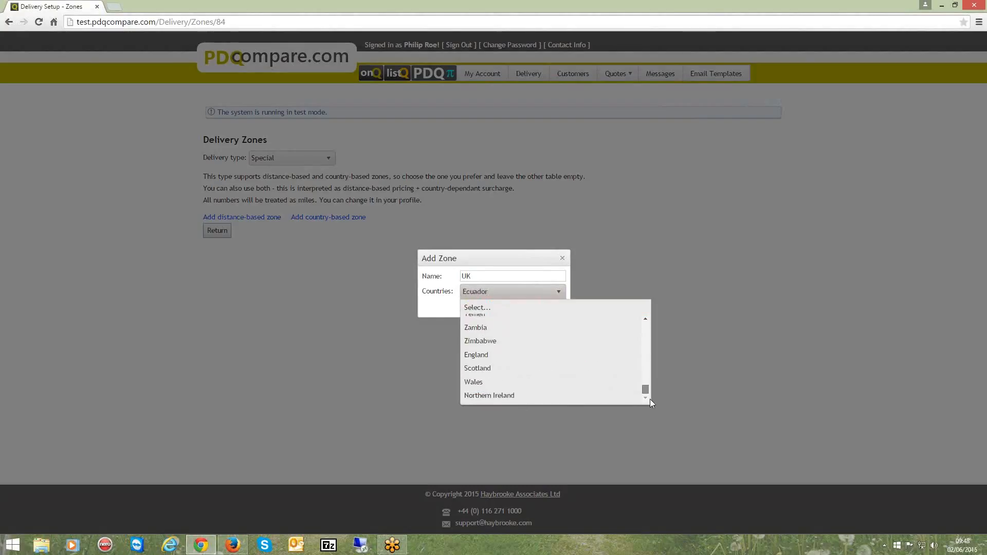
click(517, 355)
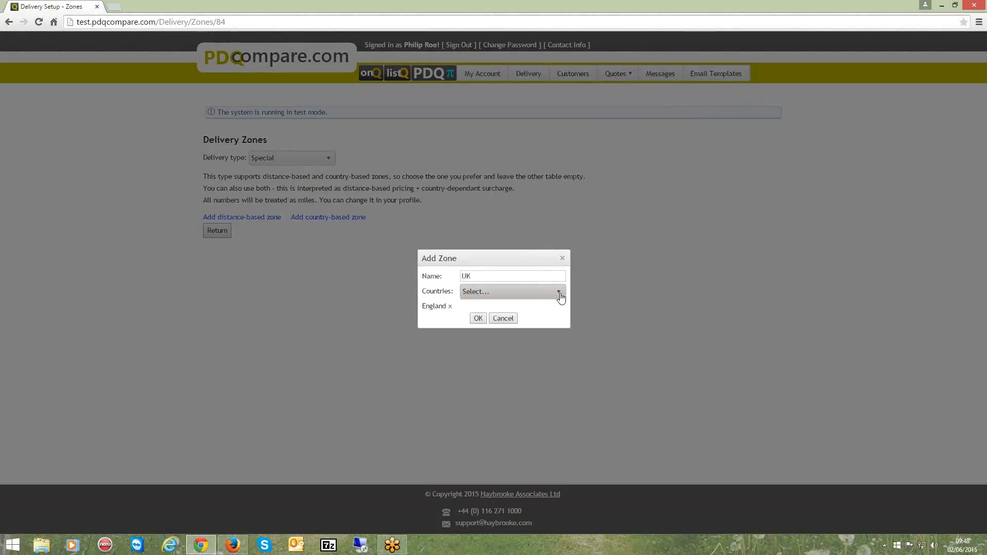
Add Scotland and Wales to the UK zone's countries and save the zone, returning to the delivery overview
click(560, 296)
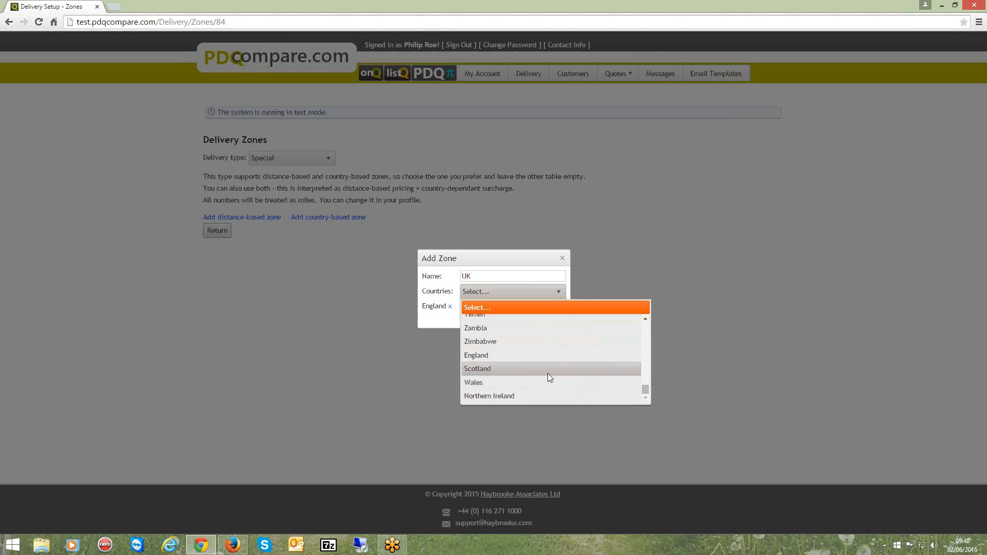
click(547, 371)
click(557, 291)
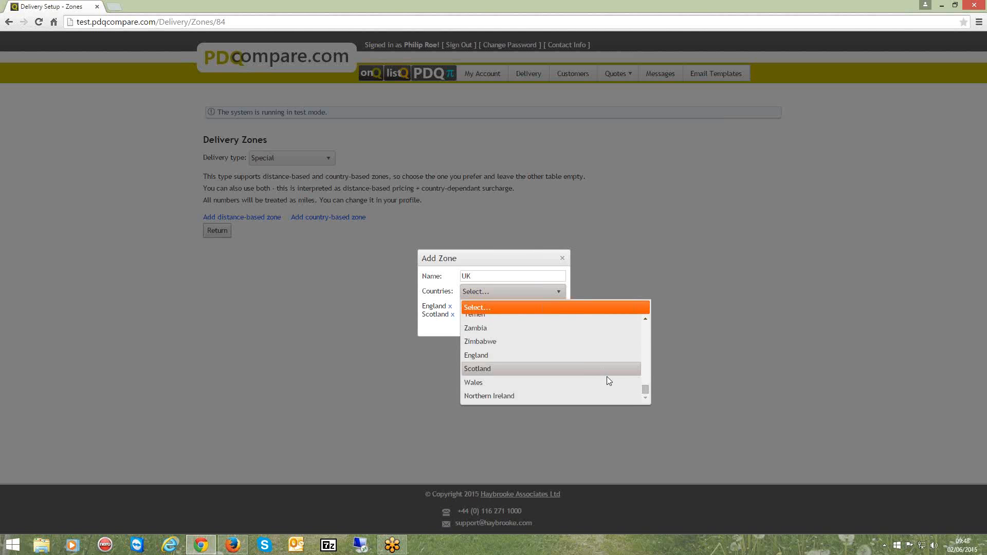
click(615, 384)
click(558, 293)
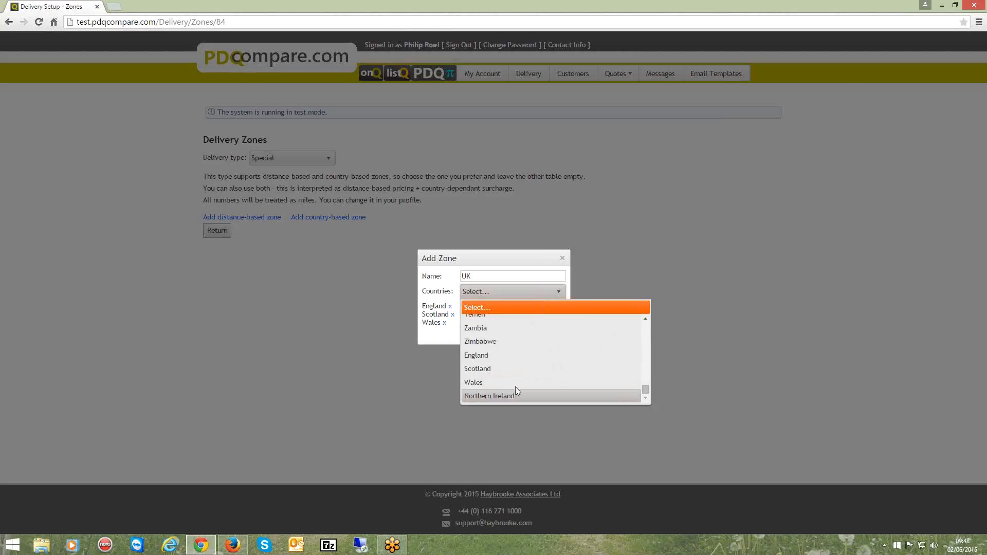
click(514, 266)
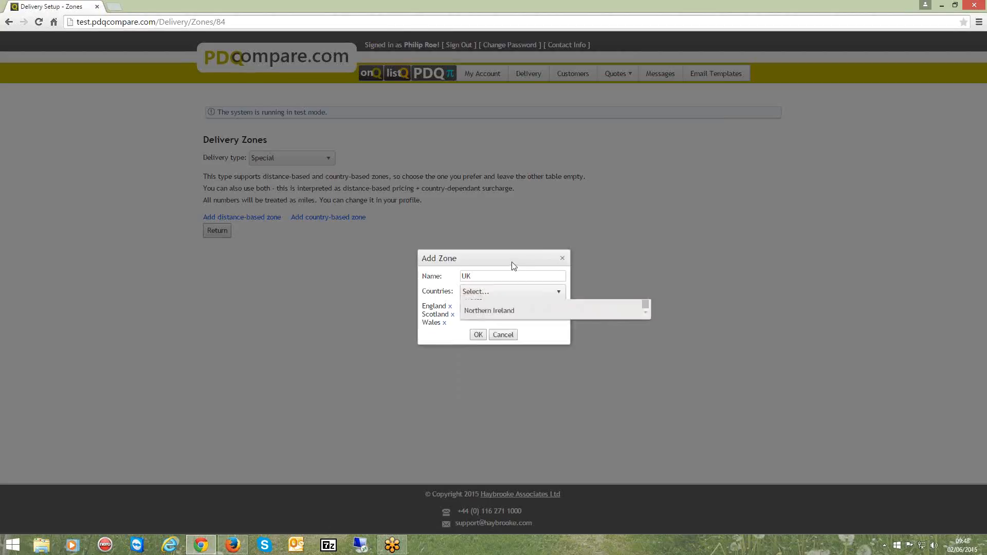
click(478, 336)
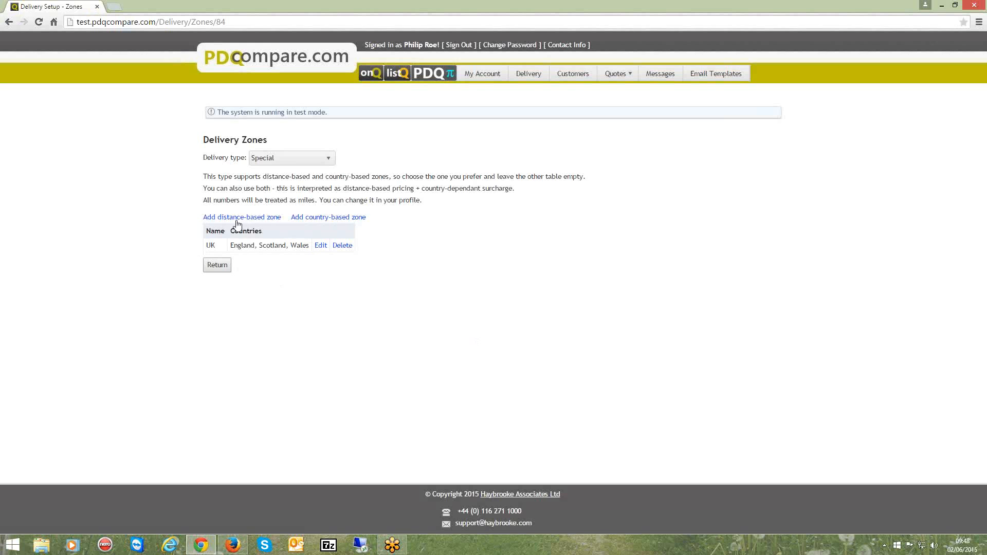
click(215, 268)
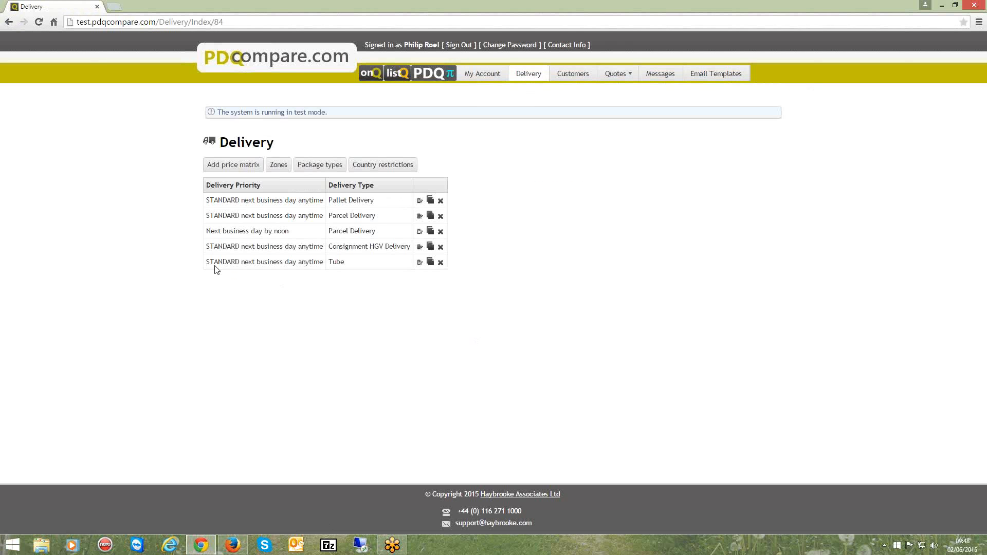
Create a price matrix for the Special delivery type with priority STANDARD next business day anytime
click(216, 167)
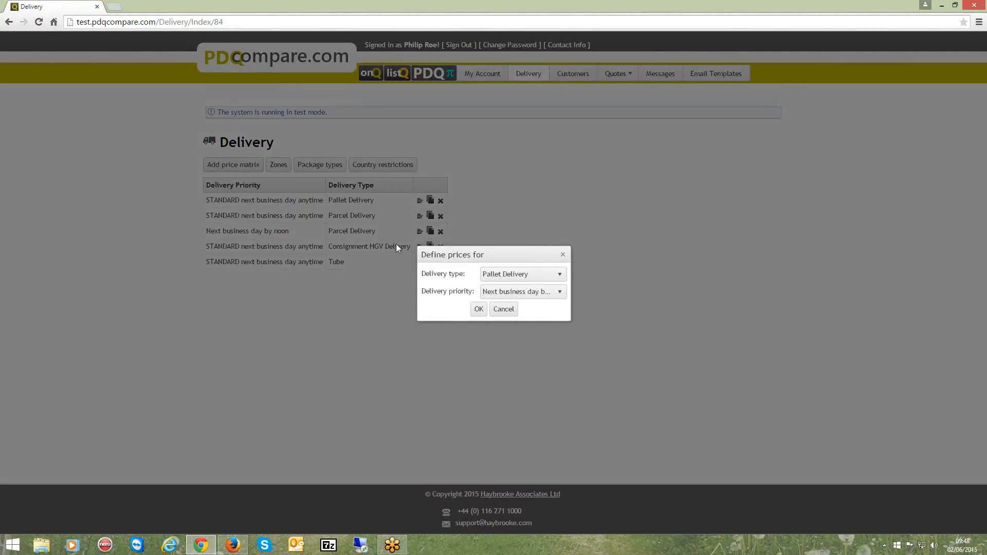
click(556, 276)
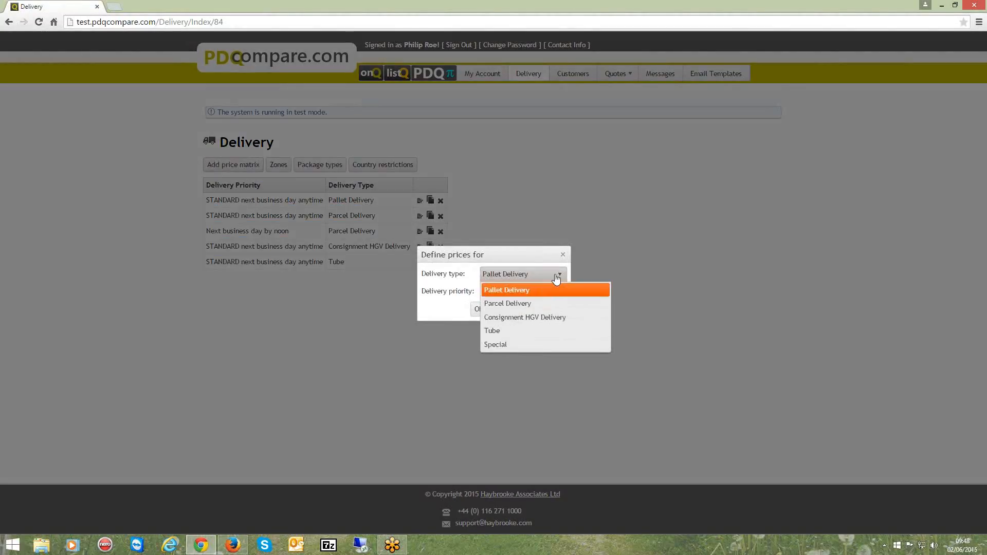
click(518, 346)
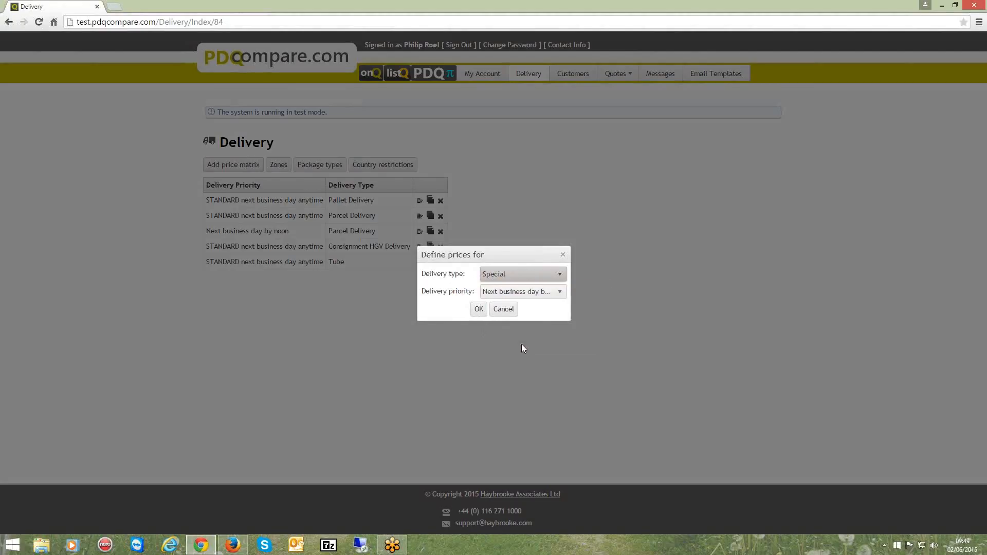
click(560, 294)
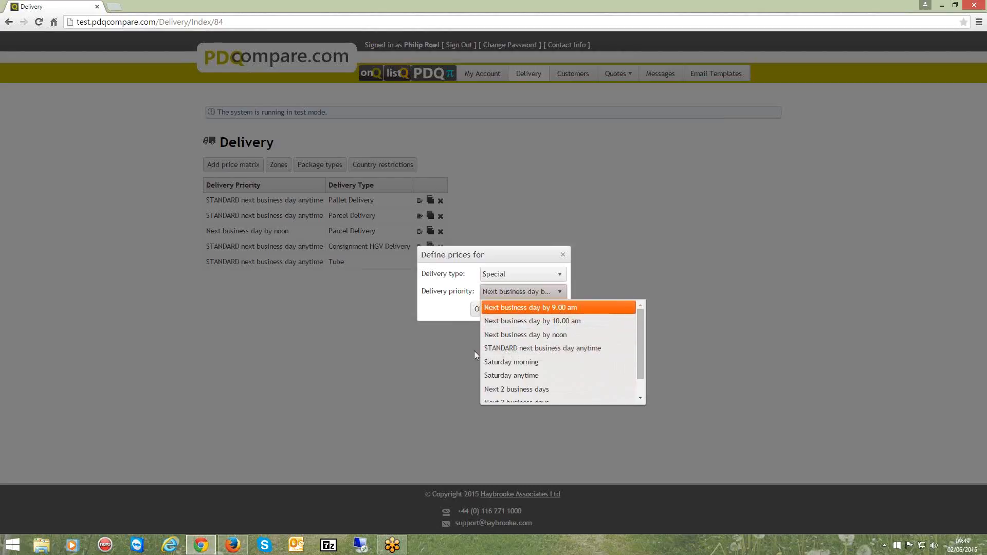
click(585, 348)
click(477, 308)
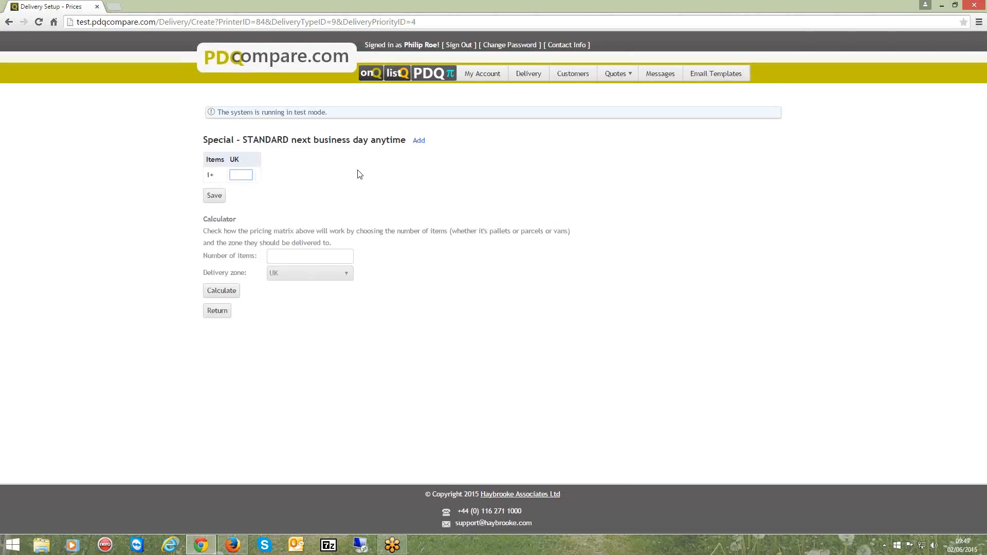
Set the UK price for 1+ items to 10 and add a usual breakpoint at 2 items priced 7.5
text(10)
click(420, 140)
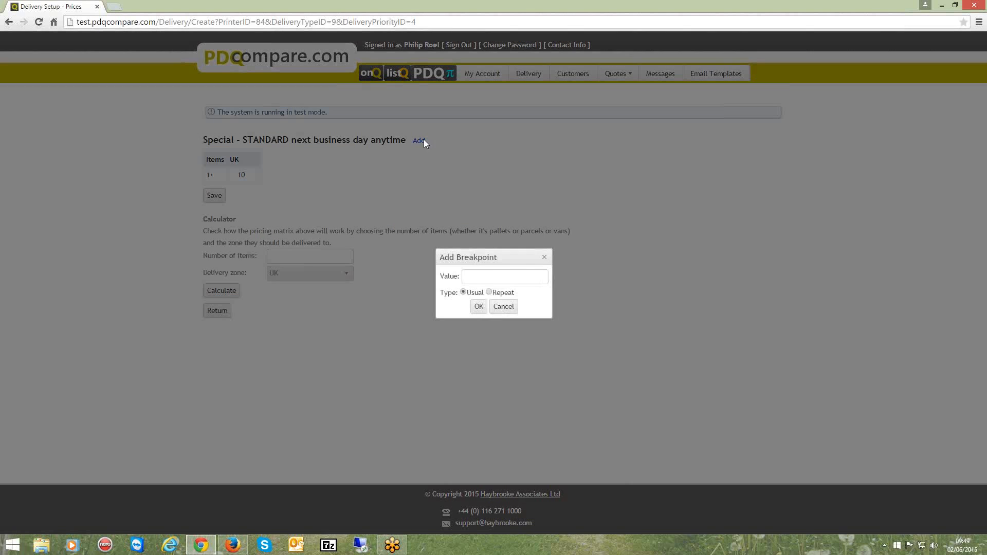
text(2)
click(478, 306)
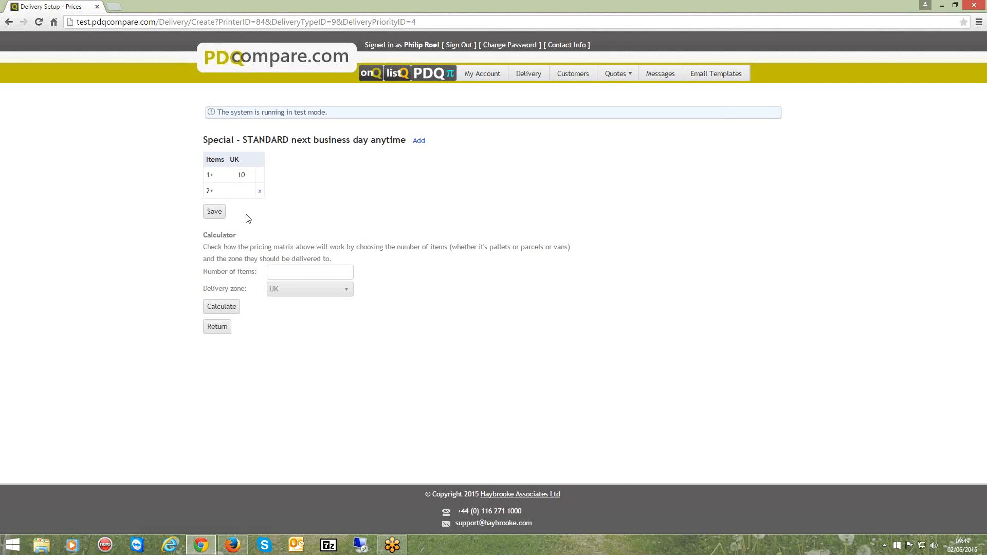
text(7.5)
Add a usual breakpoint at 5 items with a UK price of 7, and save the Special price matrix
click(419, 141)
text(5)
click(484, 311)
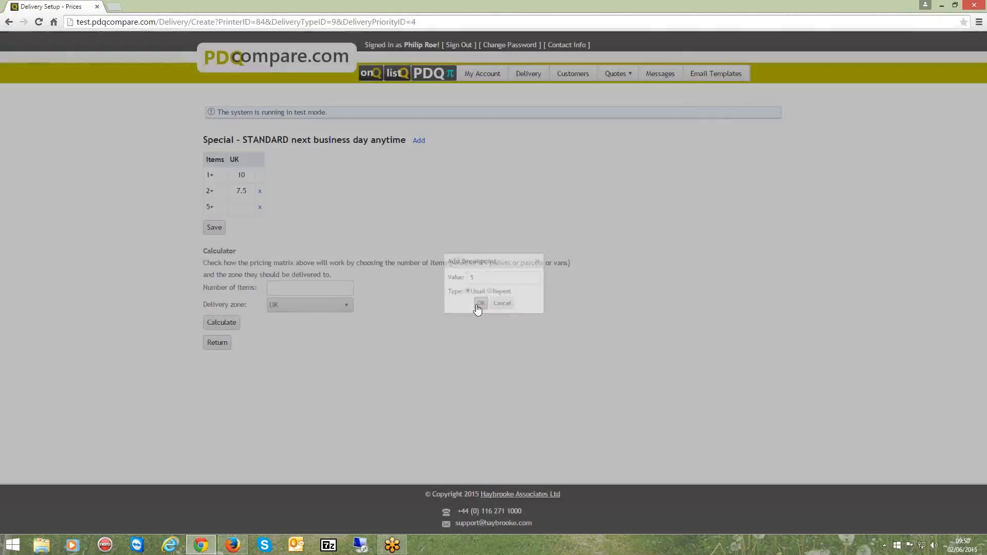
click(239, 207)
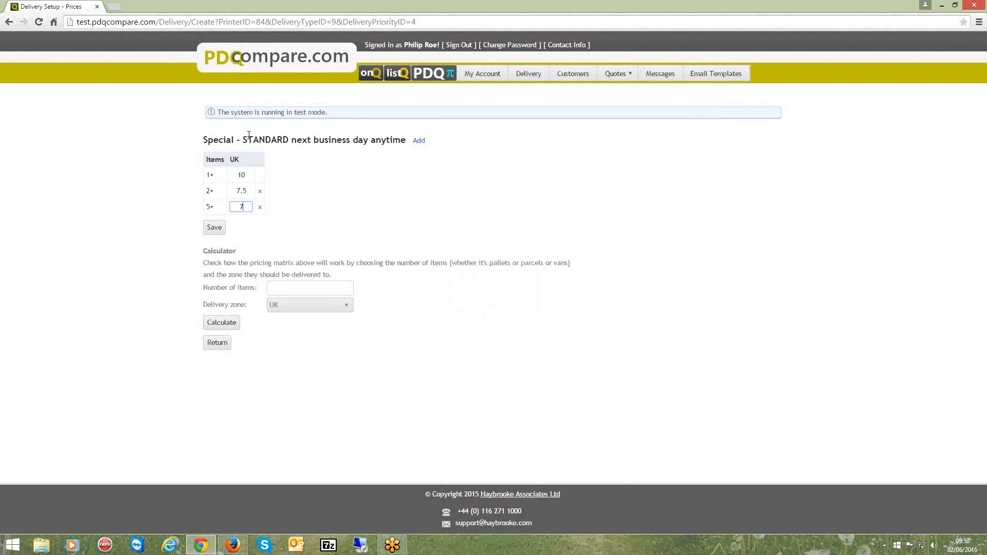
click(213, 227)
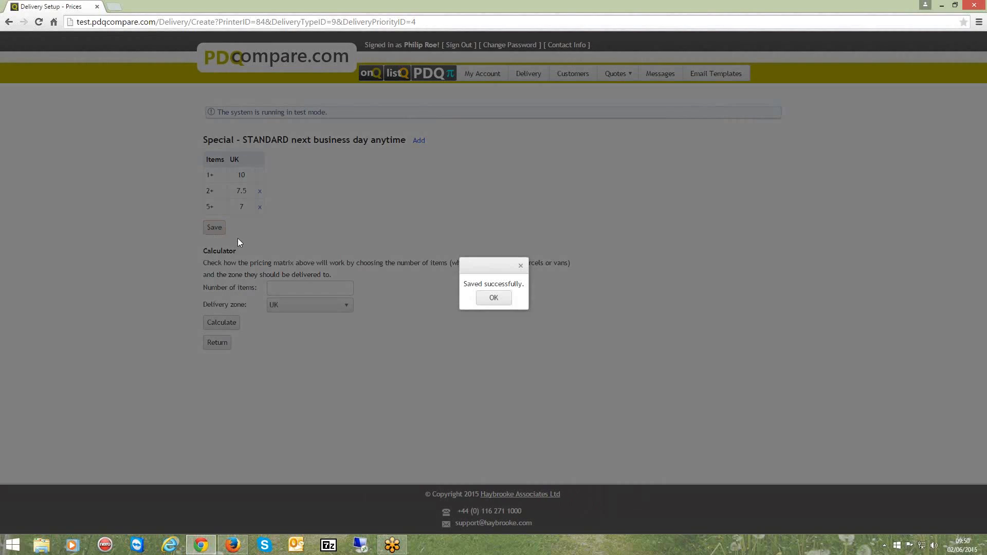
click(493, 297)
click(216, 342)
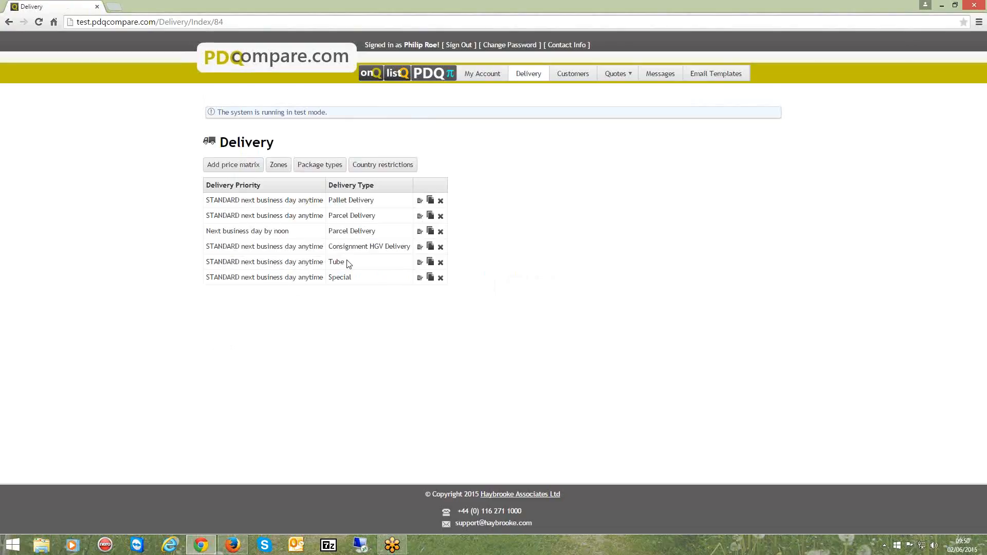
Create a price matrix for the Special delivery type with priority Next business day by noon
click(239, 168)
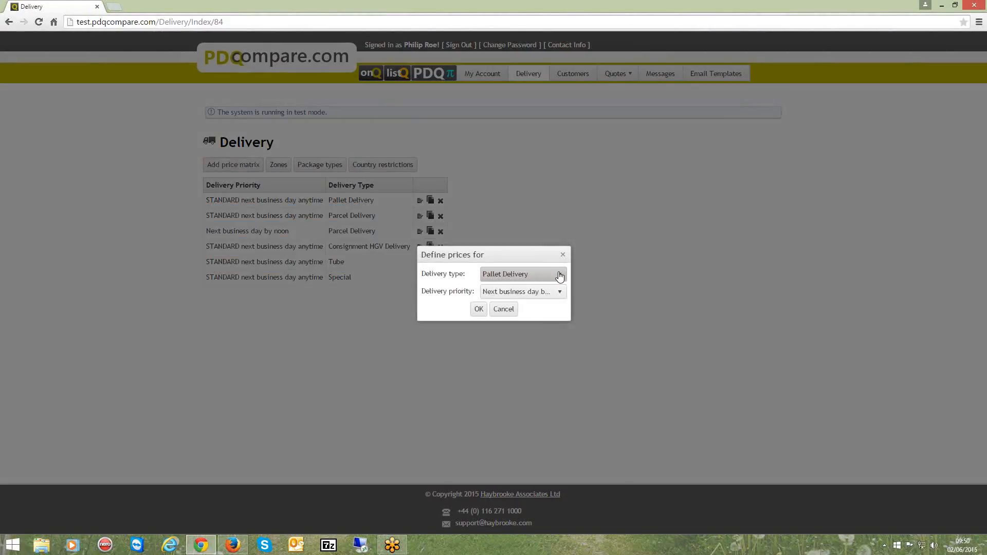
click(558, 276)
click(510, 345)
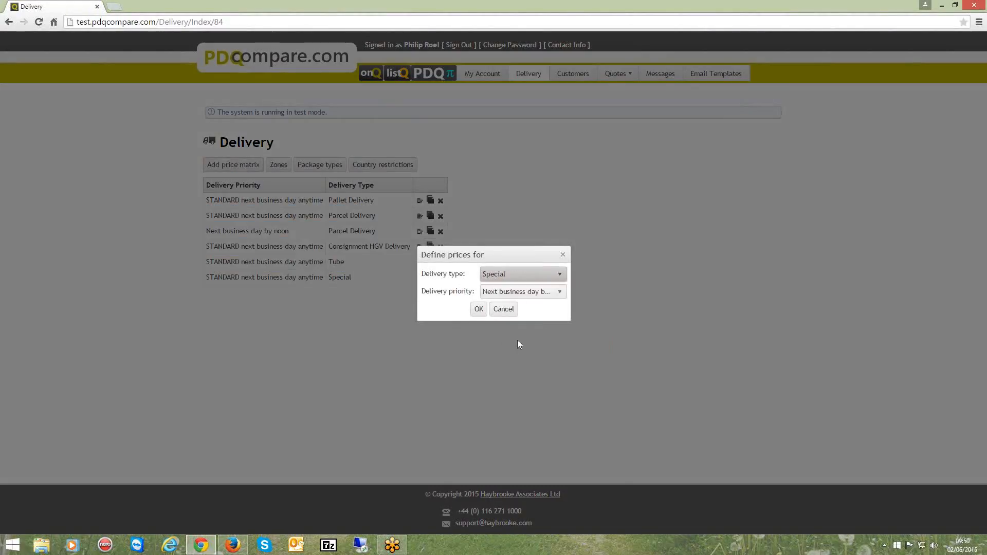
click(558, 293)
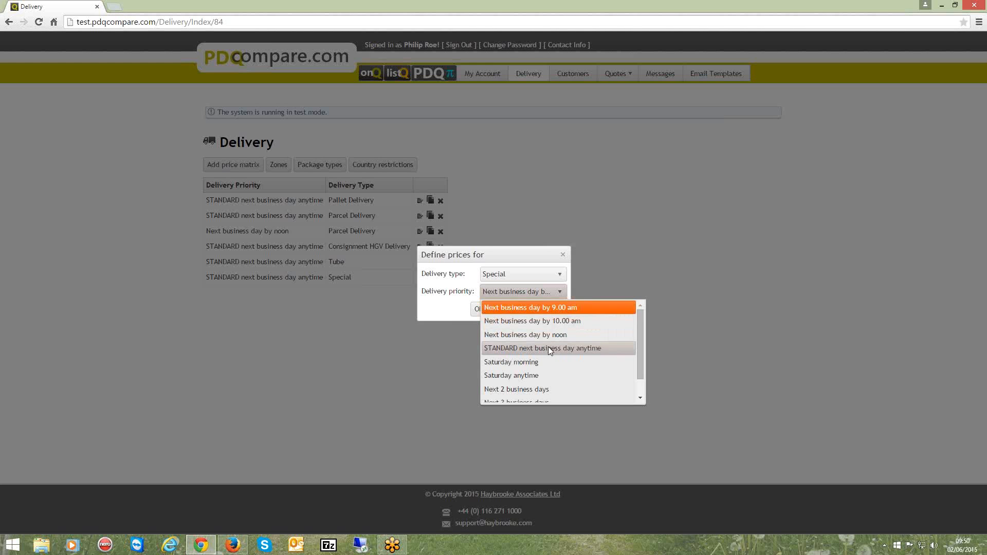
click(522, 335)
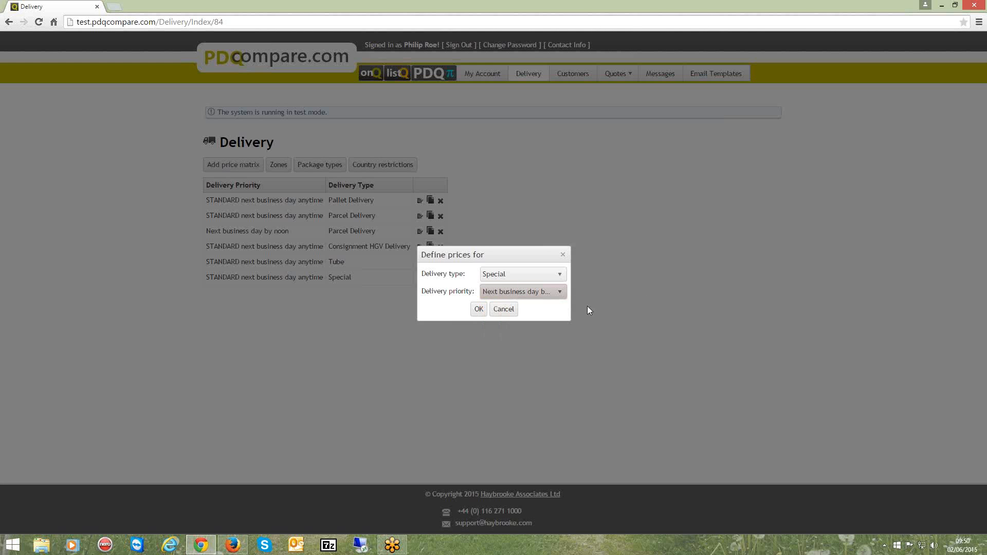
click(479, 309)
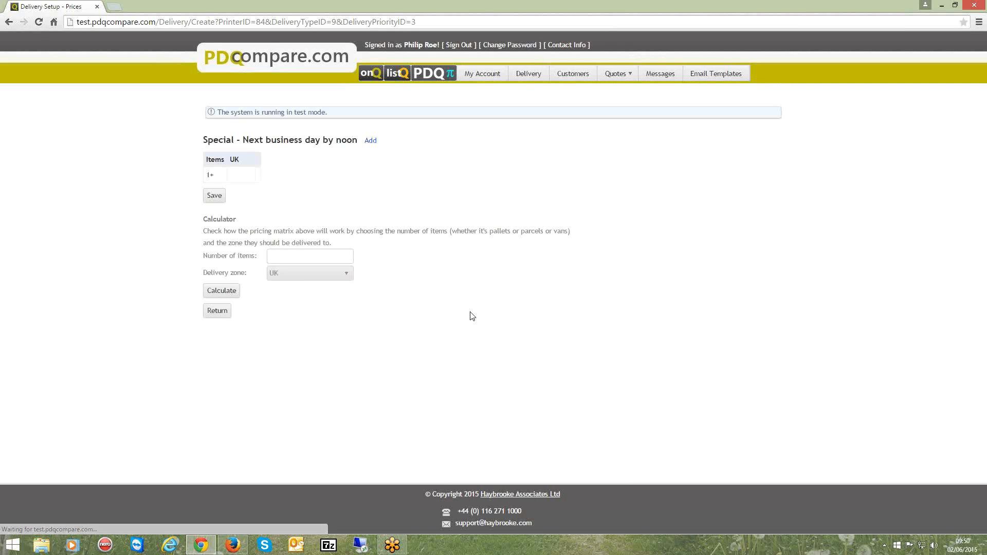
Set the UK price for 1+ items to 15, save the matrix and return to the delivery overview
click(240, 174)
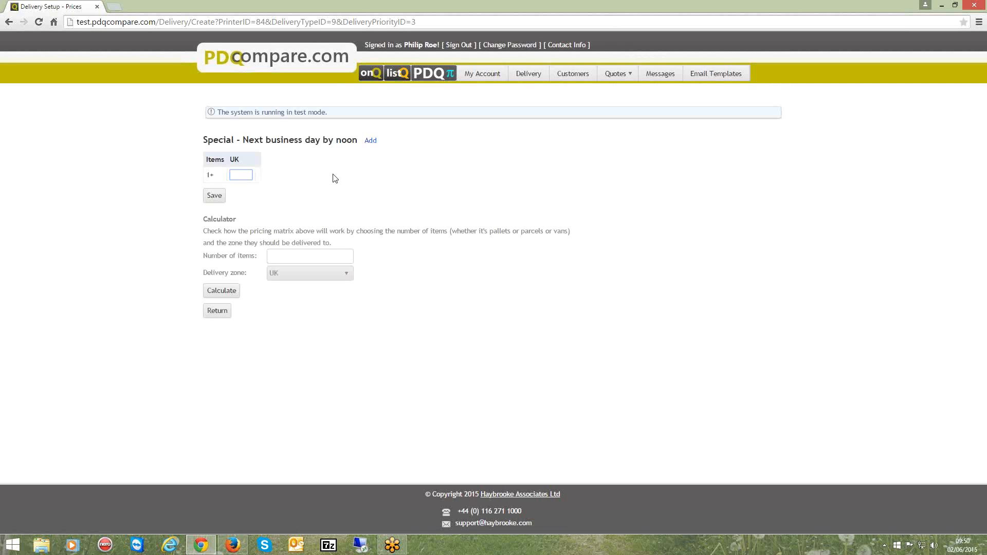
text(15)
click(214, 195)
click(493, 298)
click(232, 313)
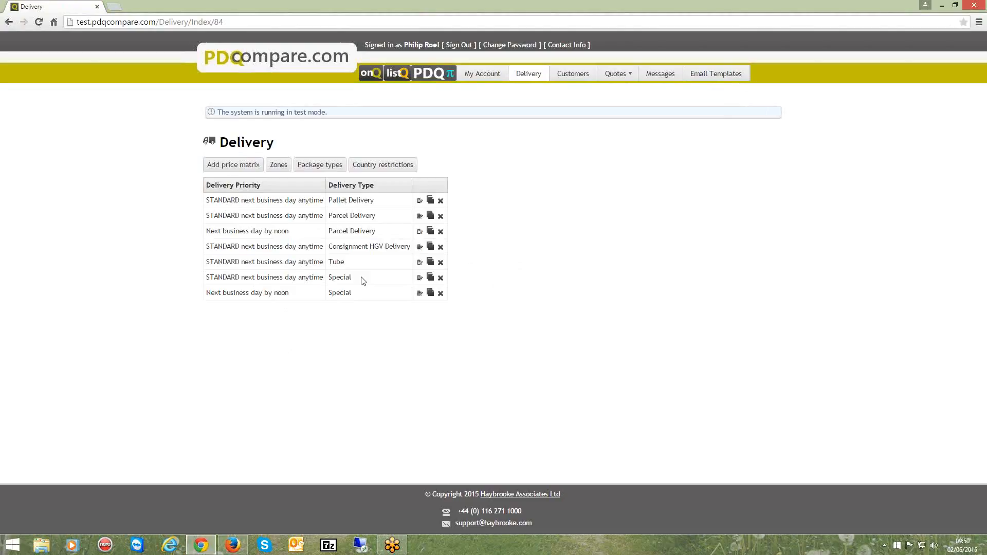
Check the products assigned to the package types and add the Pallet package type to the Test product in the listQ settings
click(316, 166)
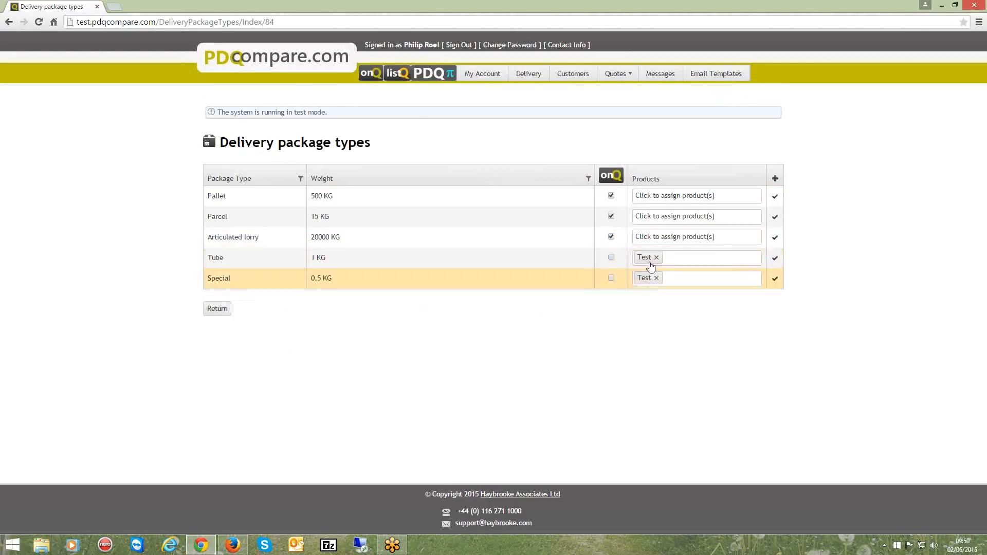
click(398, 74)
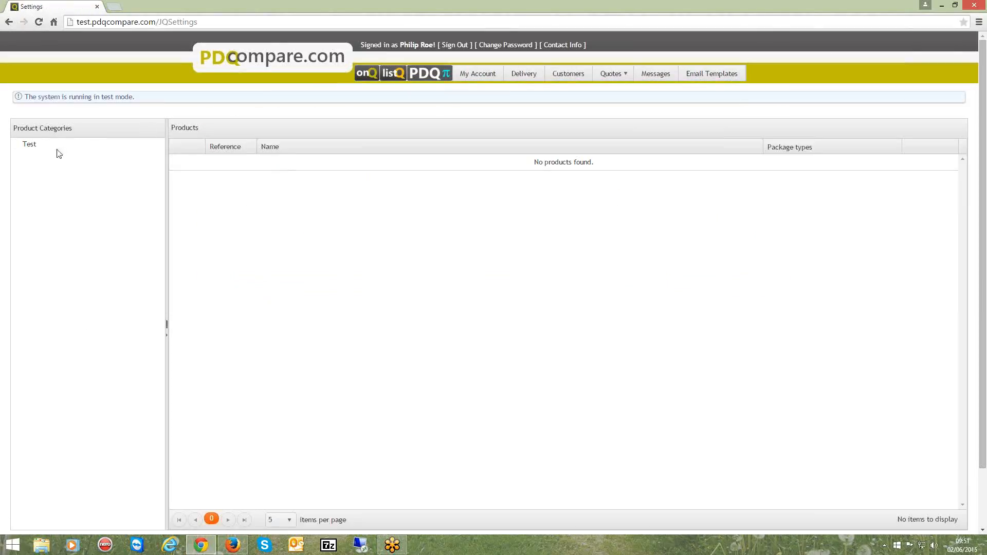
click(32, 147)
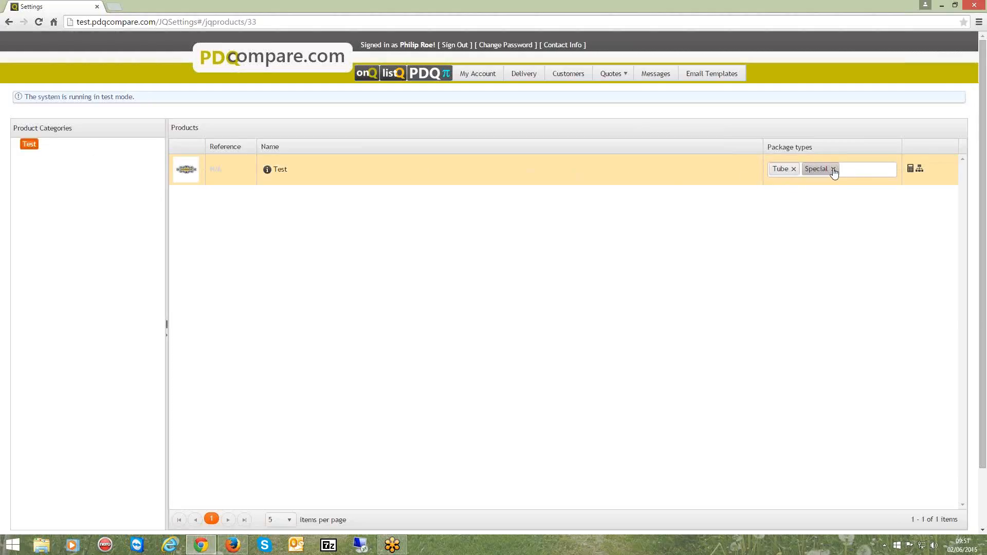
click(861, 171)
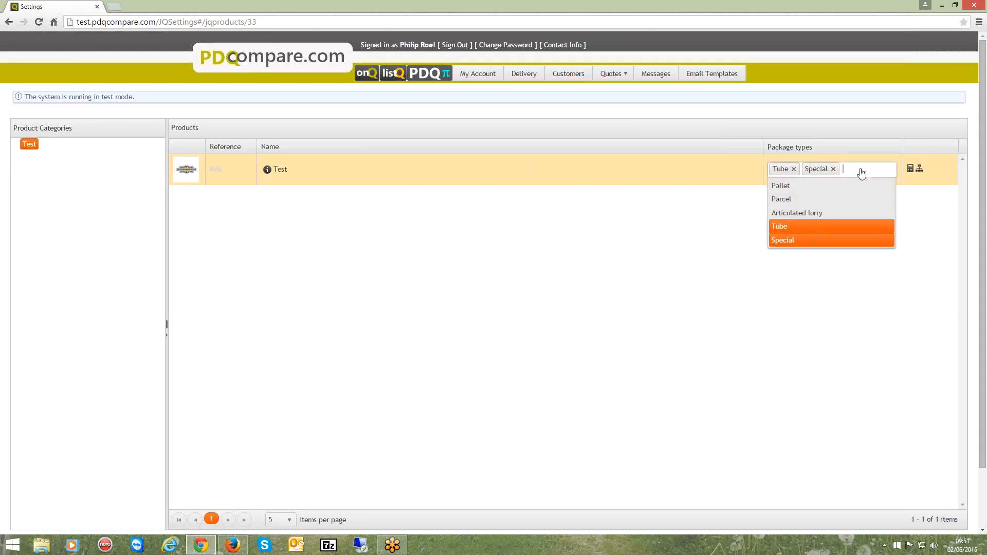
click(814, 188)
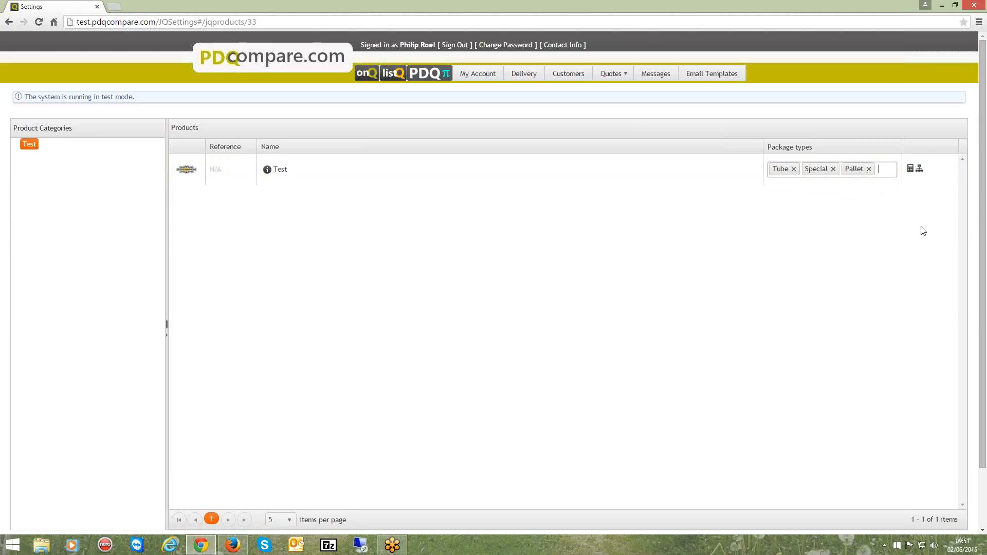